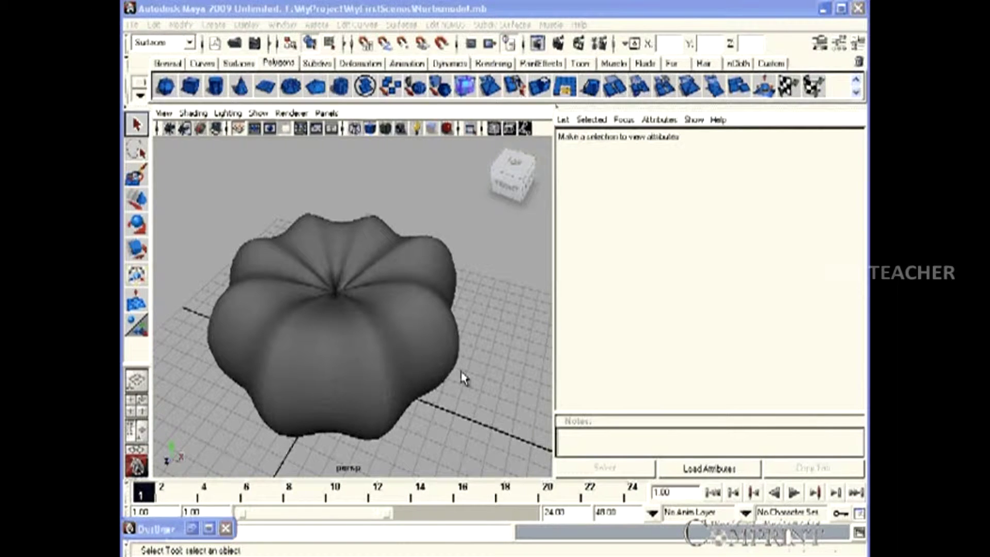
Select the flower-shaped NURBS surface and show its lambert1 material attributes.
{"action": "left_click", "coordinate": [333, 326]}
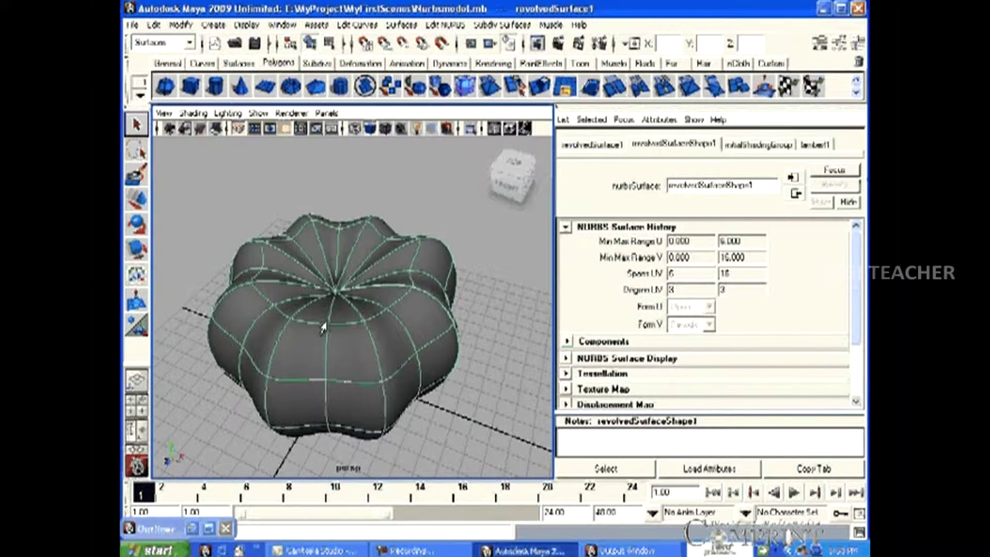
{"action": "left_click", "coordinate": [343, 345], "text": "ctrl"}
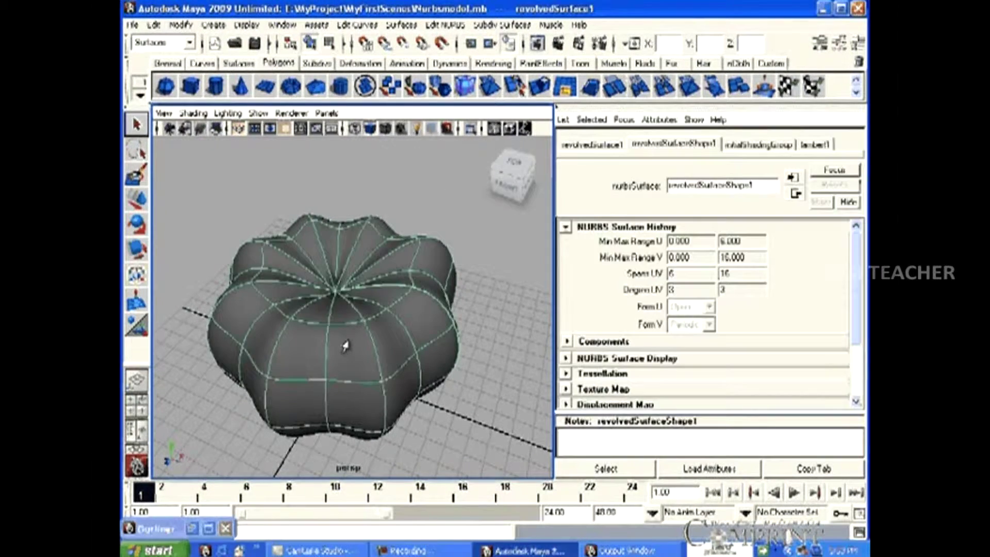
{"action": "left_click", "coordinate": [813, 145]}
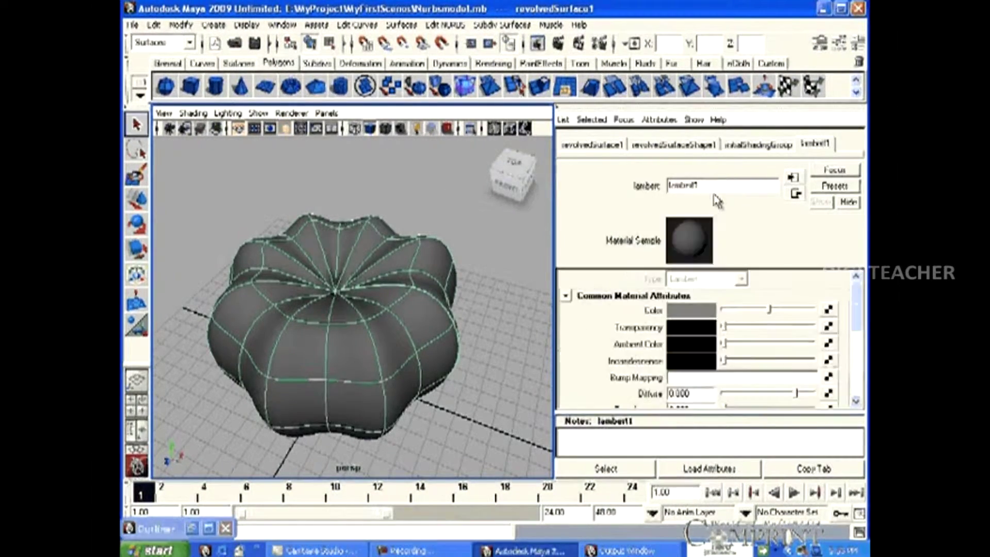
Assign a new red Blinn material to the flower surface, then reselect it.
{"action": "right_click", "coordinate": [384, 265]}
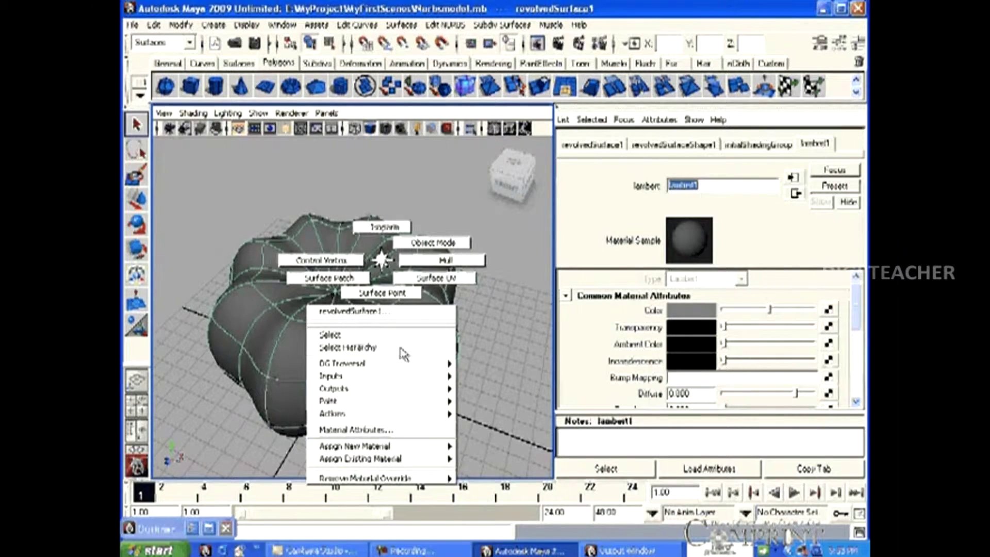
{"action": "mouse_move", "coordinate": [363, 446]}
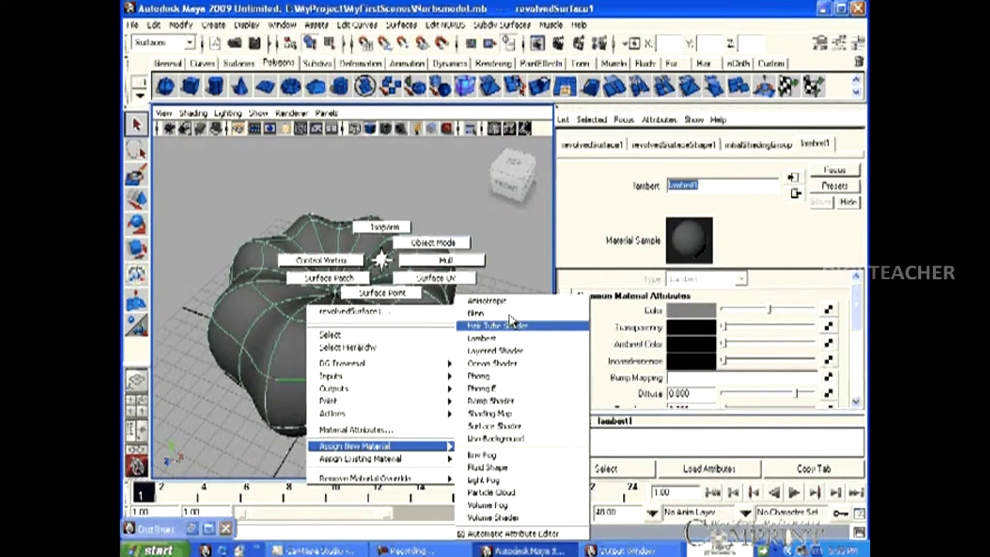
{"action": "left_click", "coordinate": [480, 313]}
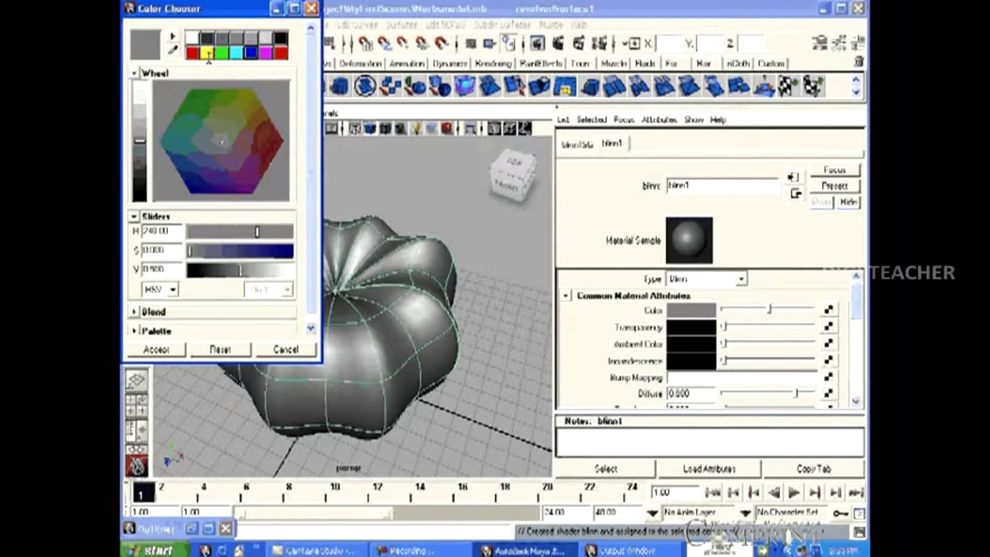
{"action": "left_click", "coordinate": [252, 91]}
{"action": "left_click", "coordinate": [283, 54]}
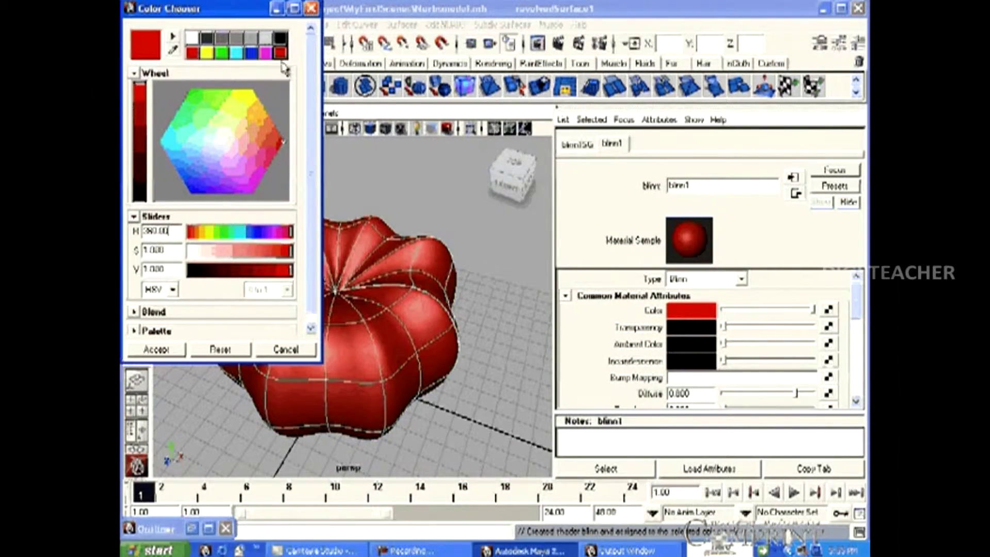
{"action": "left_click", "coordinate": [407, 350]}
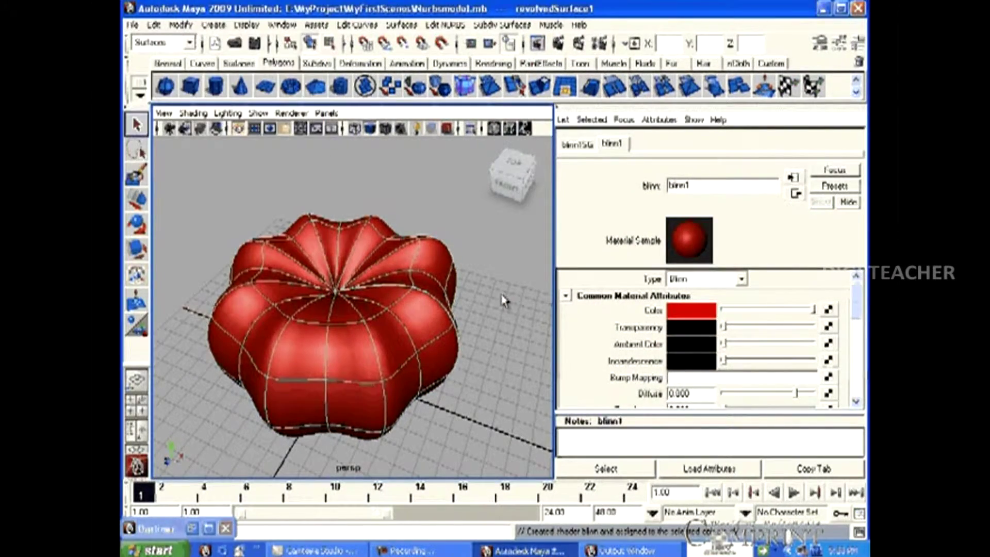
{"action": "left_click", "coordinate": [495, 300]}
{"action": "left_click", "coordinate": [458, 307]}
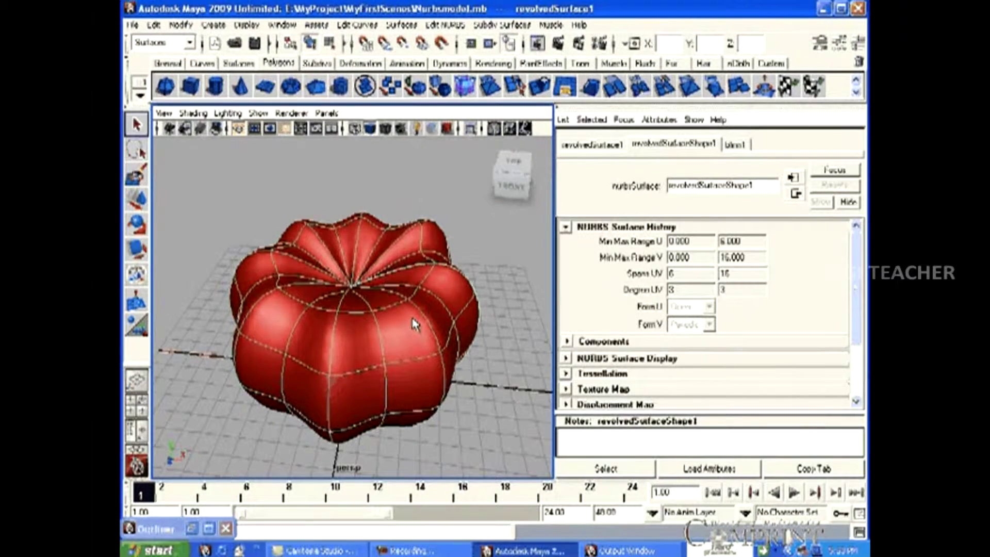
Reselect the red surface, show its blinn1 attributes and open the material Type list.
{"action": "left_click", "coordinate": [479, 258]}
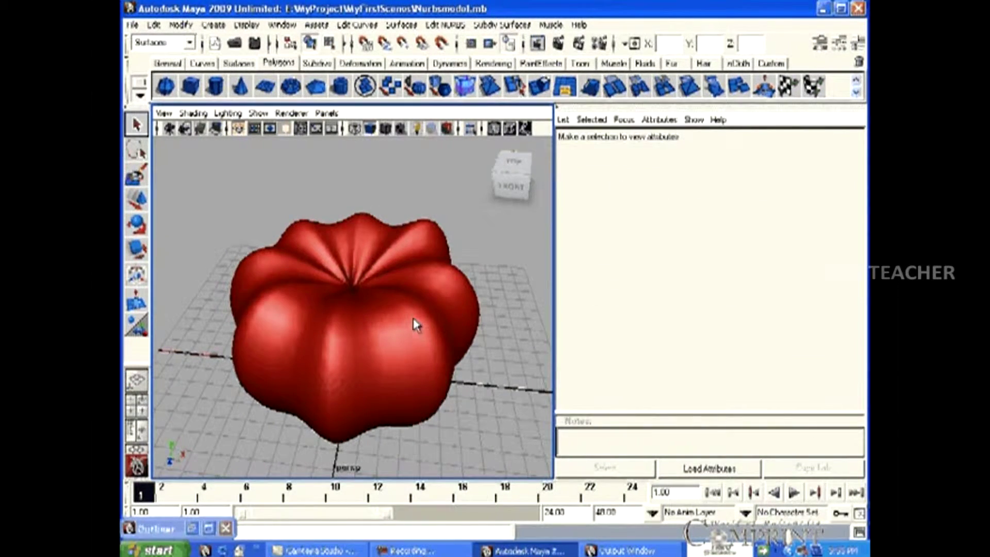
{"action": "left_click", "coordinate": [416, 326]}
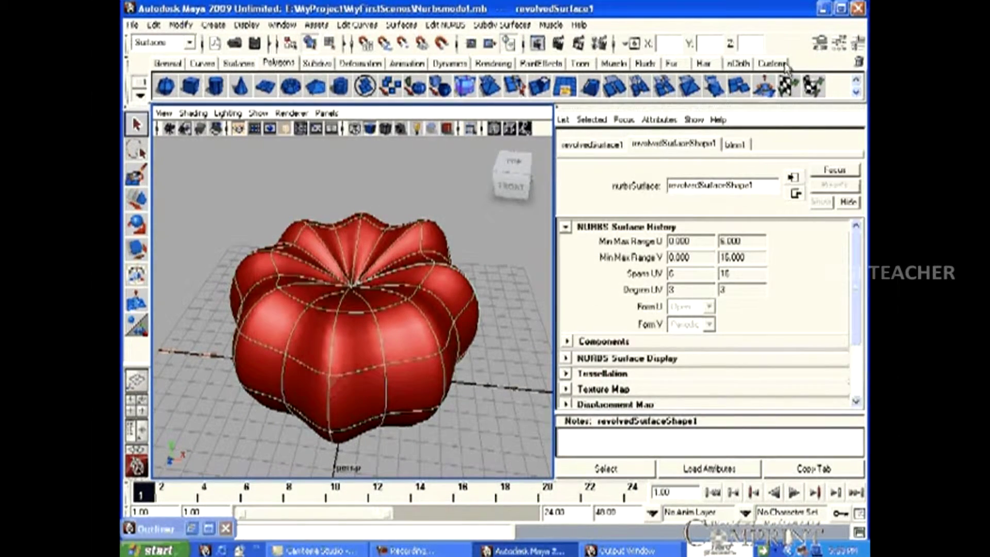
{"action": "left_click", "coordinate": [735, 144]}
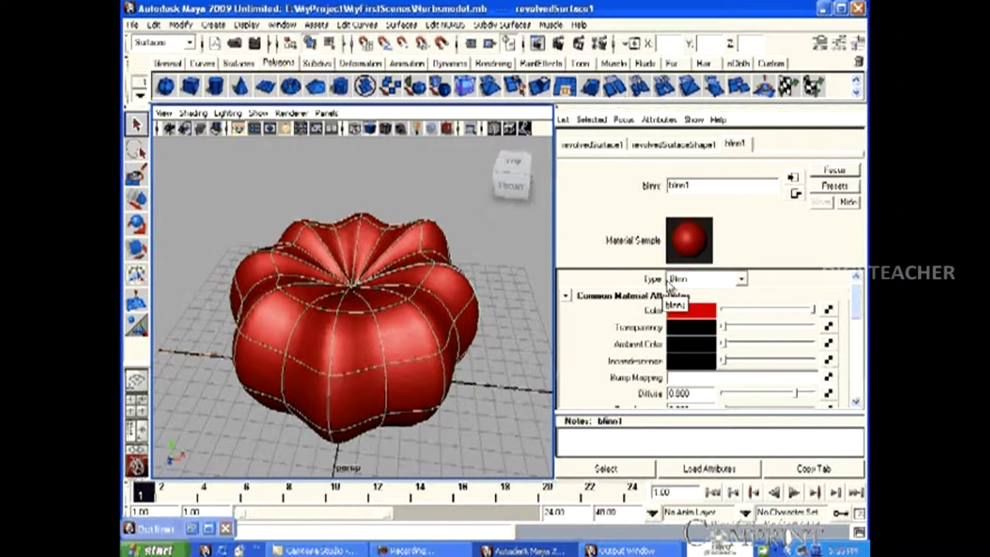
{"action": "left_click", "coordinate": [742, 280]}
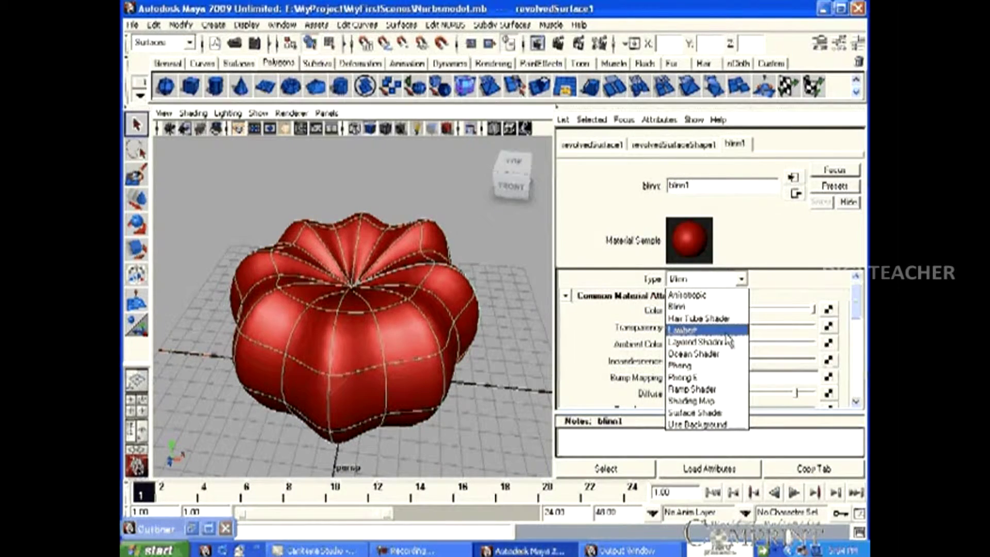
Change the material type to Lambert and back to Blinn, leaving a grey blinn2.
{"action": "left_click", "coordinate": [726, 333]}
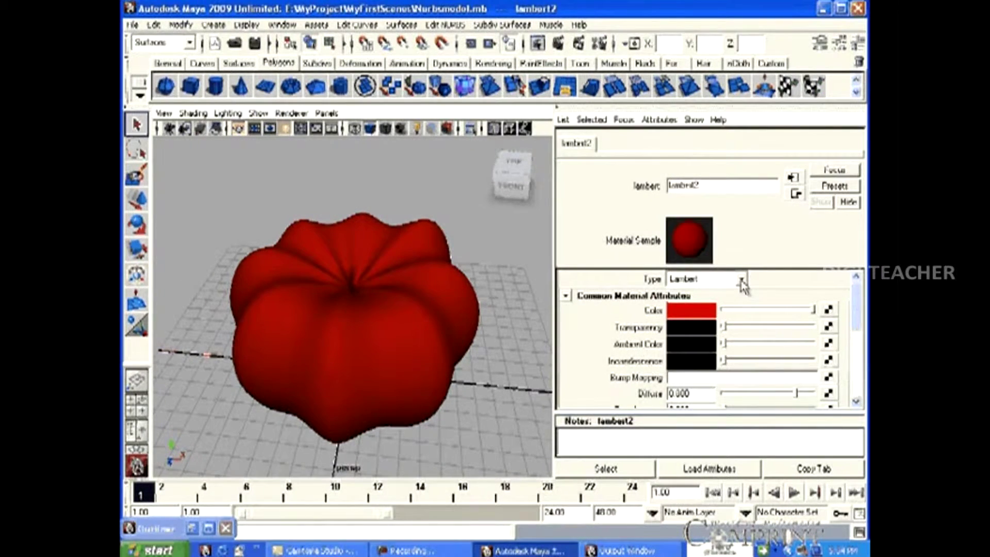
{"action": "left_click", "coordinate": [742, 280]}
{"action": "left_click", "coordinate": [696, 314]}
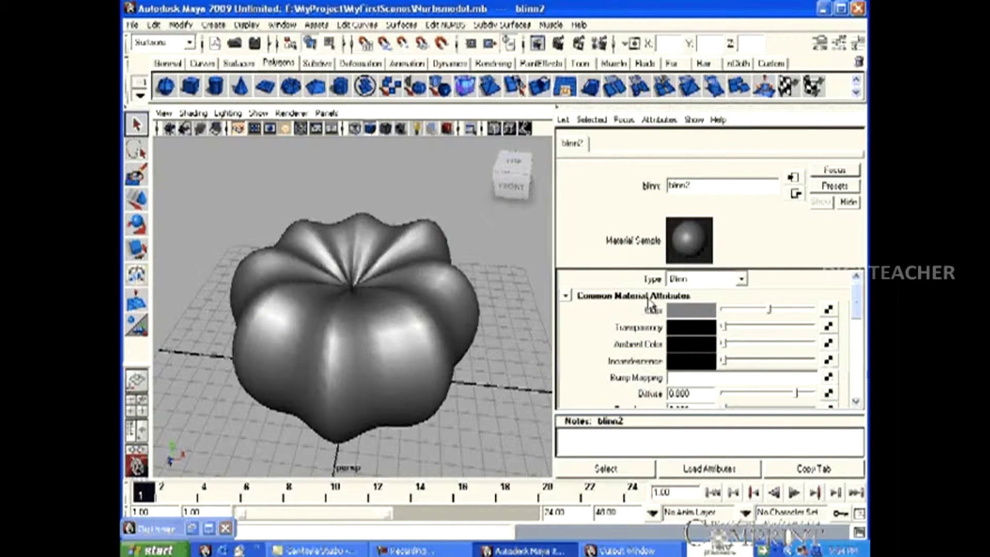
{"action": "left_click", "coordinate": [693, 313]}
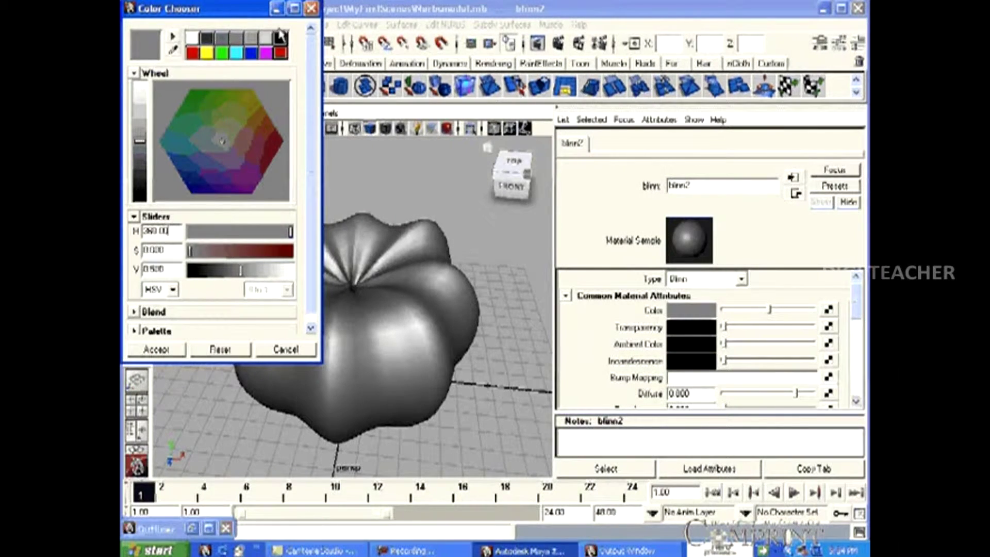
Colour blinn2 a strongly saturated red, then briefly try semi-transparency.
{"action": "left_click_drag", "start_coordinate": [248, 17], "coordinate": [616, 101]}
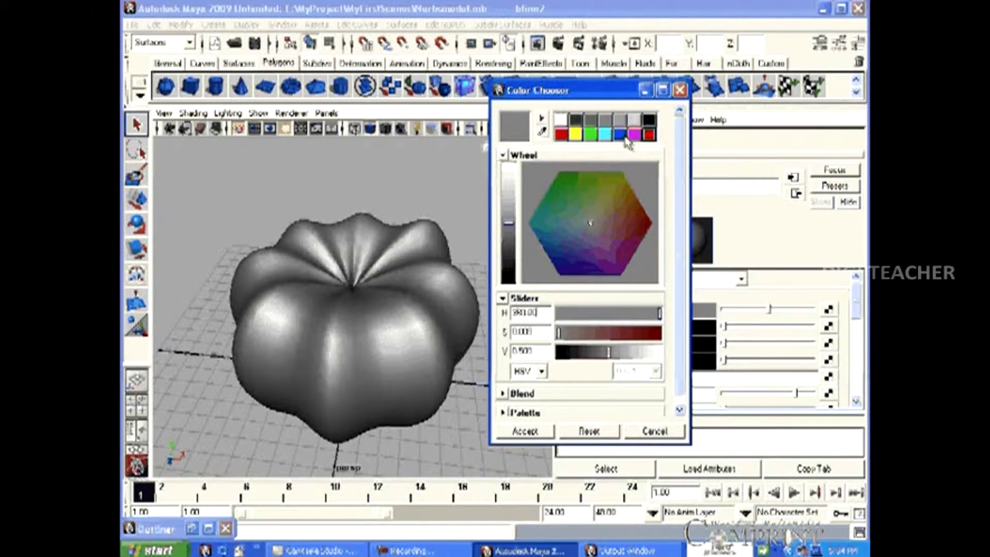
{"action": "left_click", "coordinate": [650, 136]}
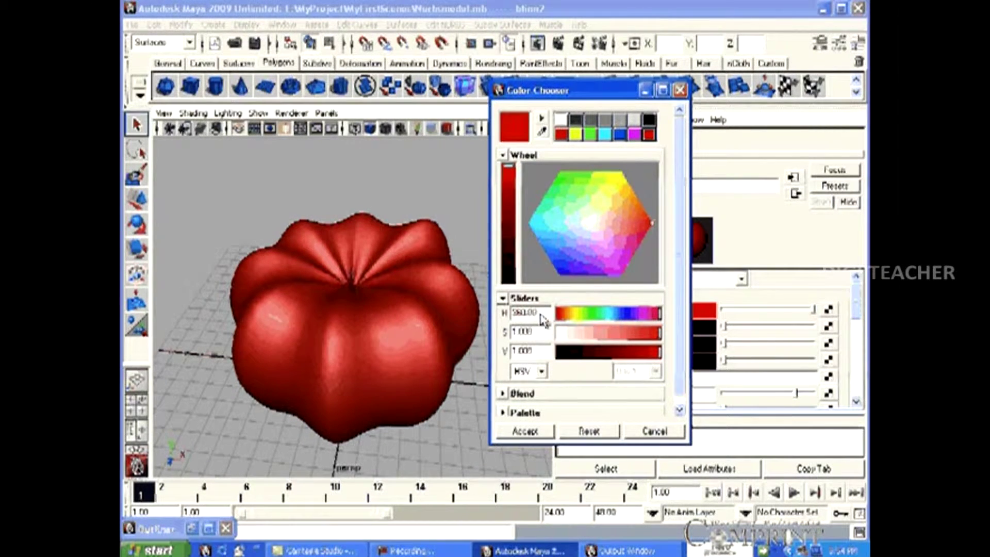
{"action": "left_click_drag", "start_coordinate": [654, 335], "coordinate": [587, 347]}
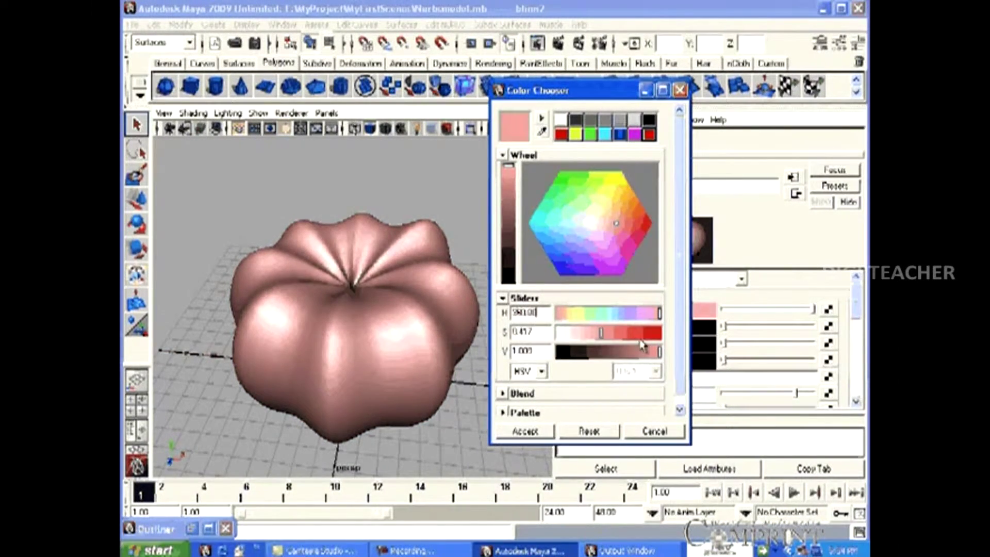
{"action": "mouse_move", "coordinate": [658, 348]}
{"action": "left_mouse_down"}
{"action": "mouse_move", "coordinate": [619, 347]}
{"action": "mouse_move", "coordinate": [641, 345]}
{"action": "left_mouse_up"}
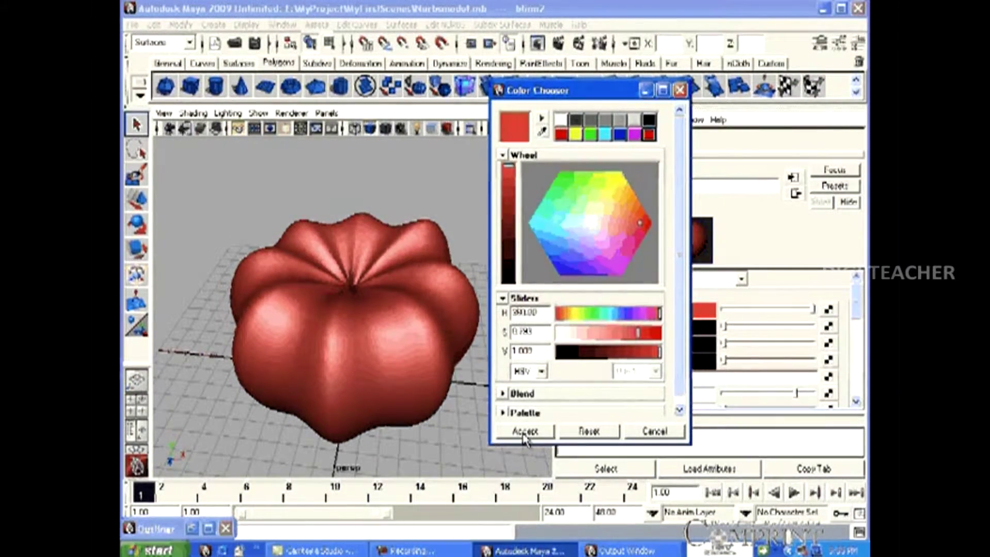
{"action": "left_click", "coordinate": [526, 432]}
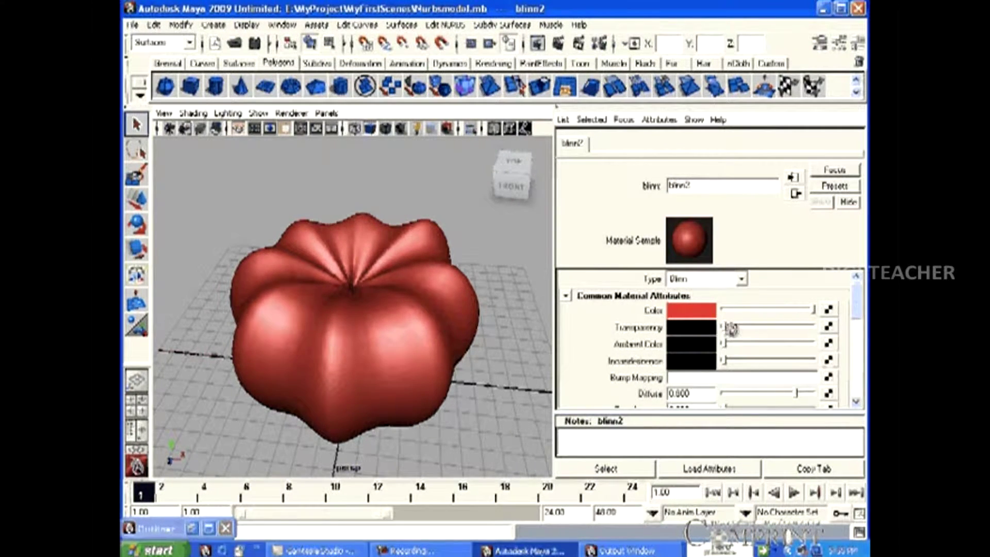
{"action": "mouse_move", "coordinate": [724, 329]}
{"action": "left_mouse_down"}
{"action": "mouse_move", "coordinate": [757, 327]}
{"action": "mouse_move", "coordinate": [728, 329]}
{"action": "left_mouse_up"}
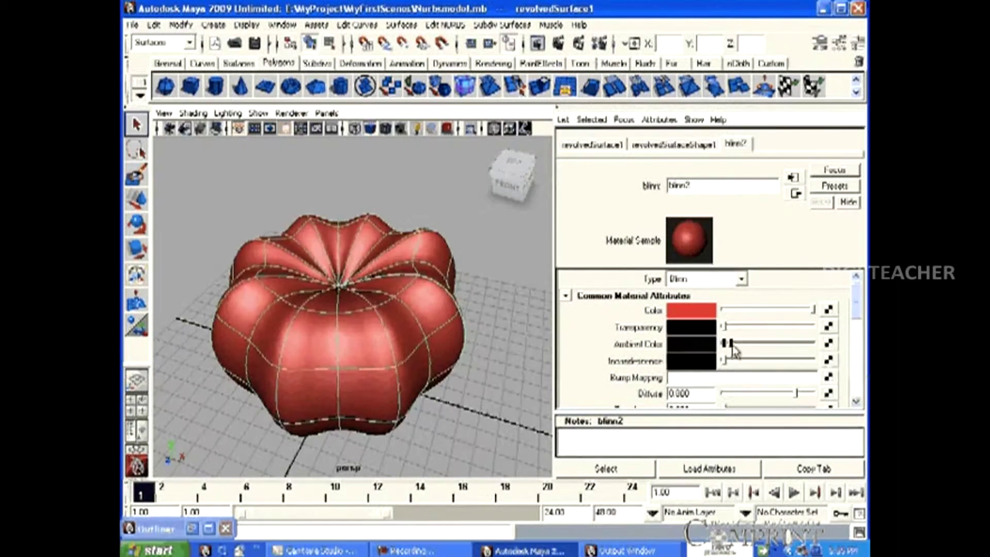
{"action": "left_click_drag", "start_coordinate": [733, 350], "coordinate": [715, 356]}
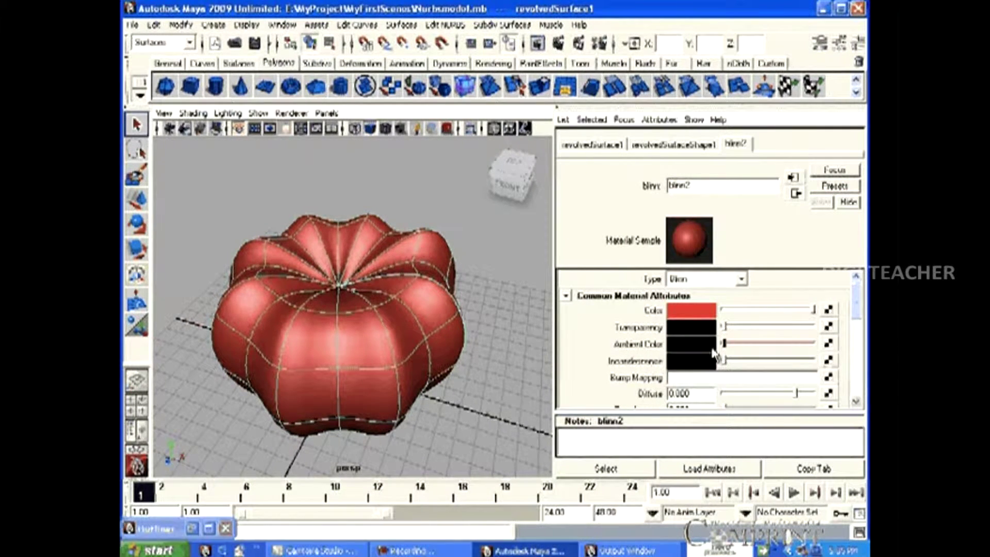
Raise blinn2's Ambient Color slider to a light grey.
{"action": "left_click_drag", "start_coordinate": [732, 348], "coordinate": [789, 349]}
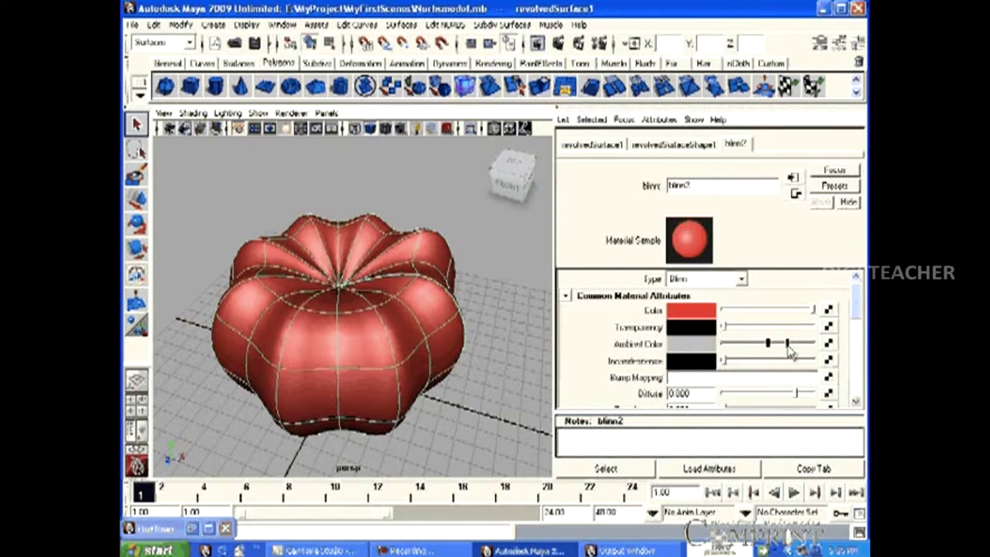
{"action": "left_click_drag", "start_coordinate": [788, 348], "coordinate": [797, 349]}
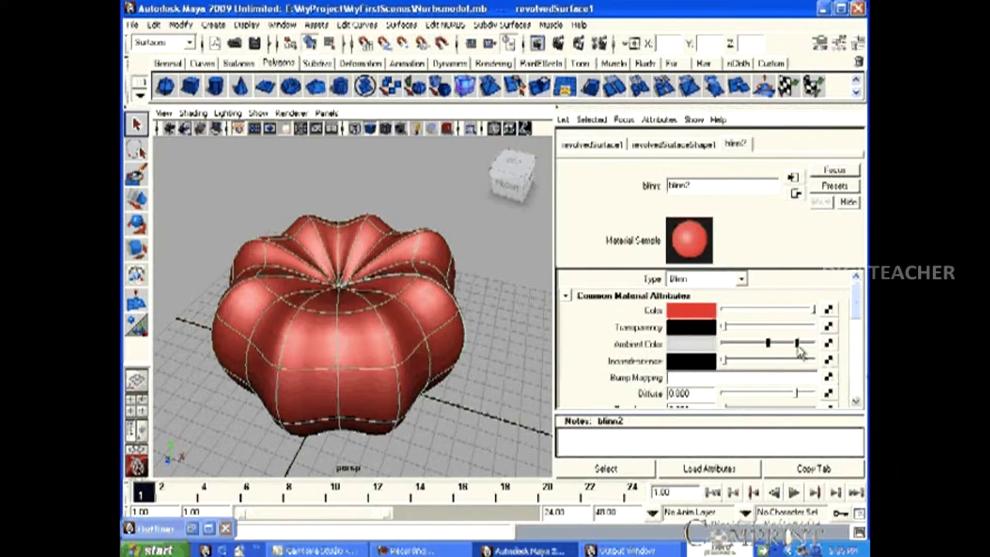
{"action": "scroll", "coordinate": [800, 351], "scroll_direction": "down", "scroll_amount": 1}
{"action": "mouse_move", "coordinate": [724, 337]}
{"action": "left_mouse_down"}
{"action": "mouse_move", "coordinate": [756, 337]}
{"action": "mouse_move", "coordinate": [788, 354]}
{"action": "mouse_move", "coordinate": [787, 345]}
{"action": "mouse_move", "coordinate": [811, 349]}
{"action": "mouse_move", "coordinate": [744, 350]}
{"action": "left_mouse_up"}
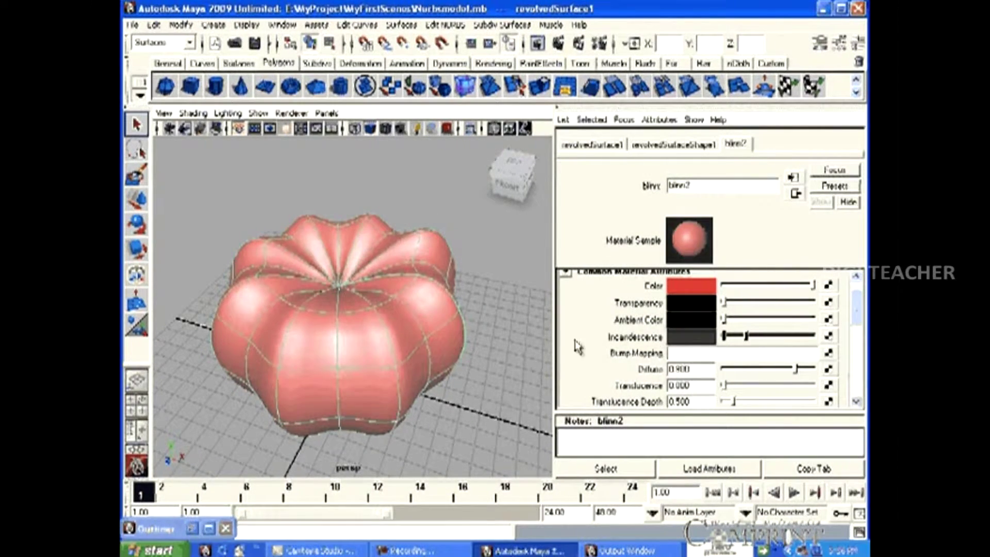
Reselect the surface, test-render the frame, and lower blinn2's specular eccentricity.
{"action": "left_click", "coordinate": [504, 326]}
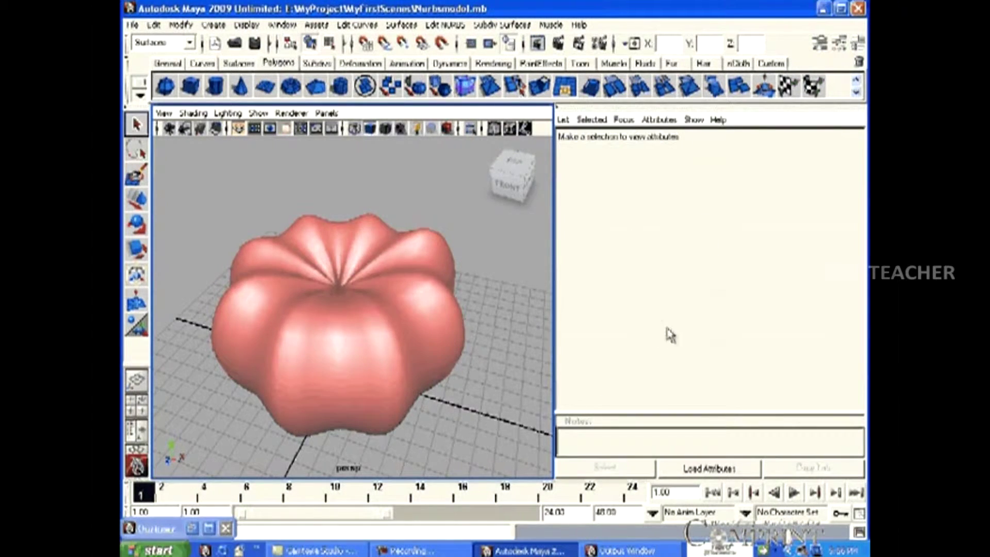
{"action": "key", "text": "ctrl+z"}
{"action": "scroll", "coordinate": [702, 353], "scroll_direction": "down", "scroll_amount": 5}
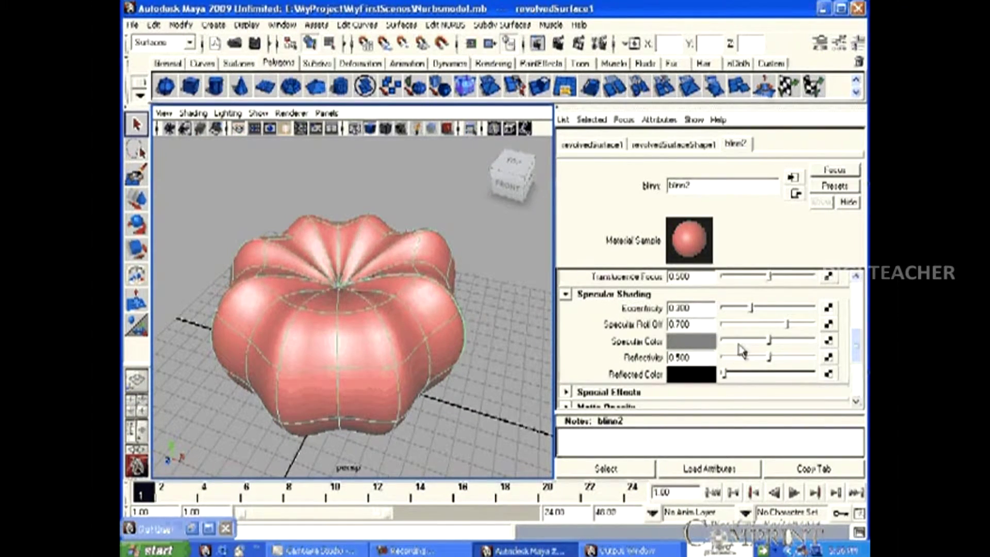
{"action": "scroll", "coordinate": [743, 349], "scroll_direction": "up", "scroll_amount": 1}
{"action": "left_click", "coordinate": [555, 43]}
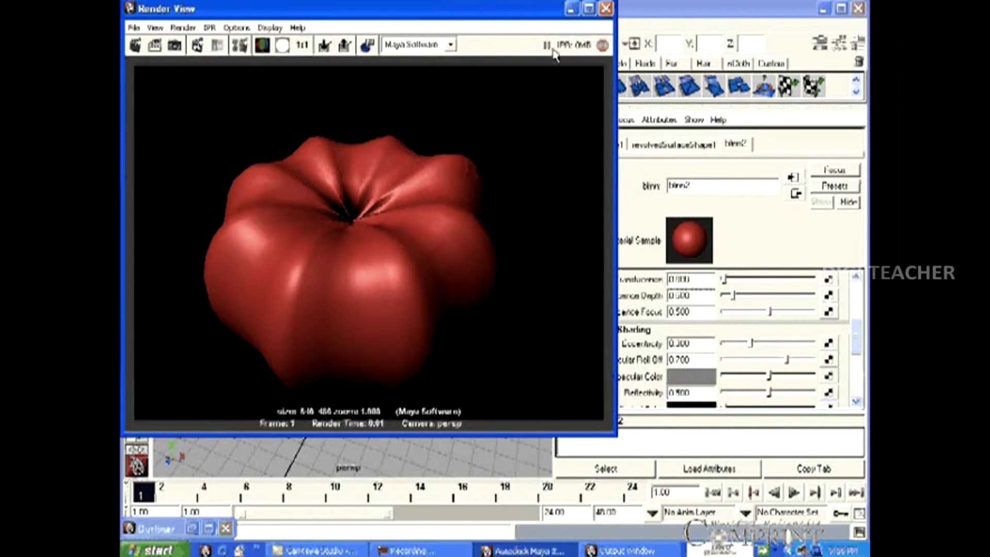
{"action": "left_click", "coordinate": [605, 8]}
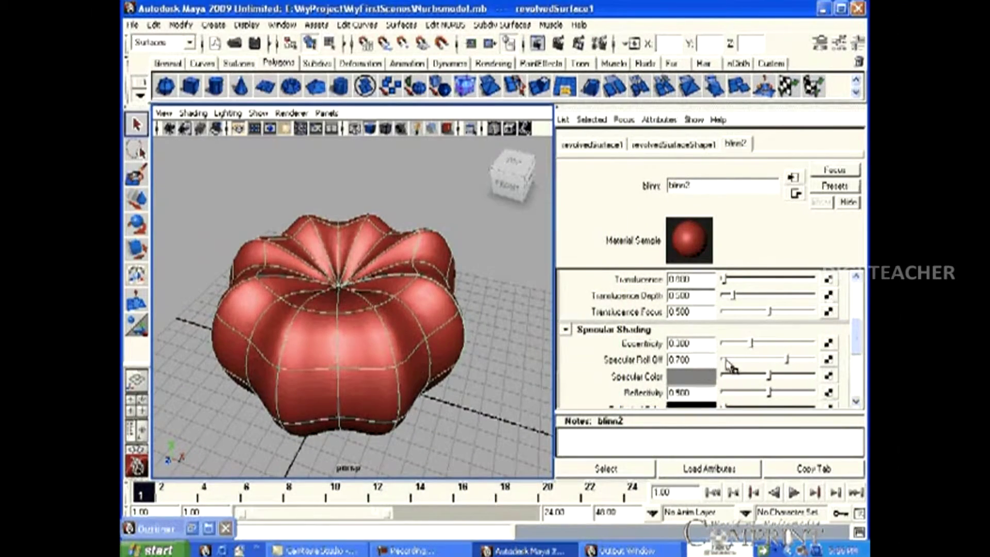
{"action": "left_click_drag", "start_coordinate": [754, 350], "coordinate": [732, 351]}
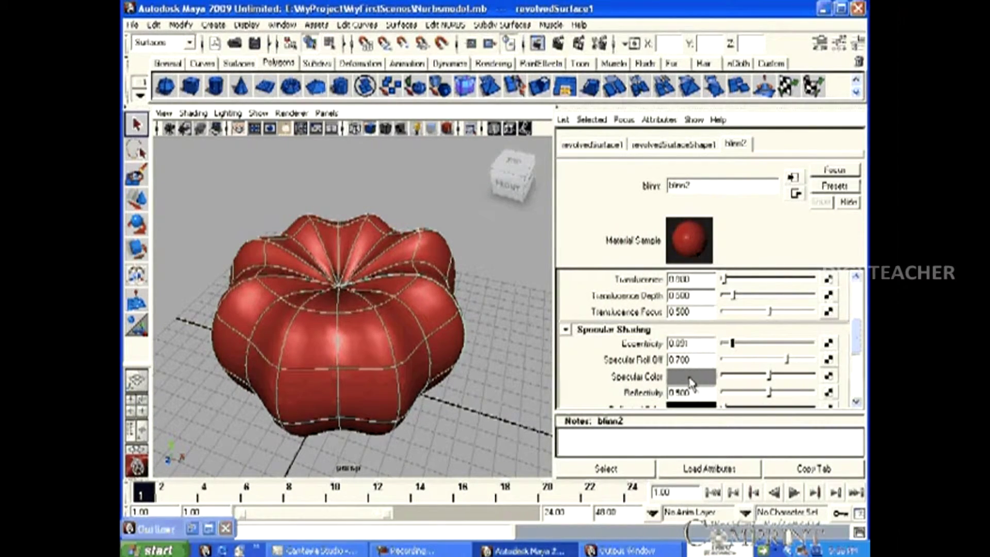
Set blinn2's specular colour to yellow and test-render the highlights.
{"action": "left_click", "coordinate": [693, 382]}
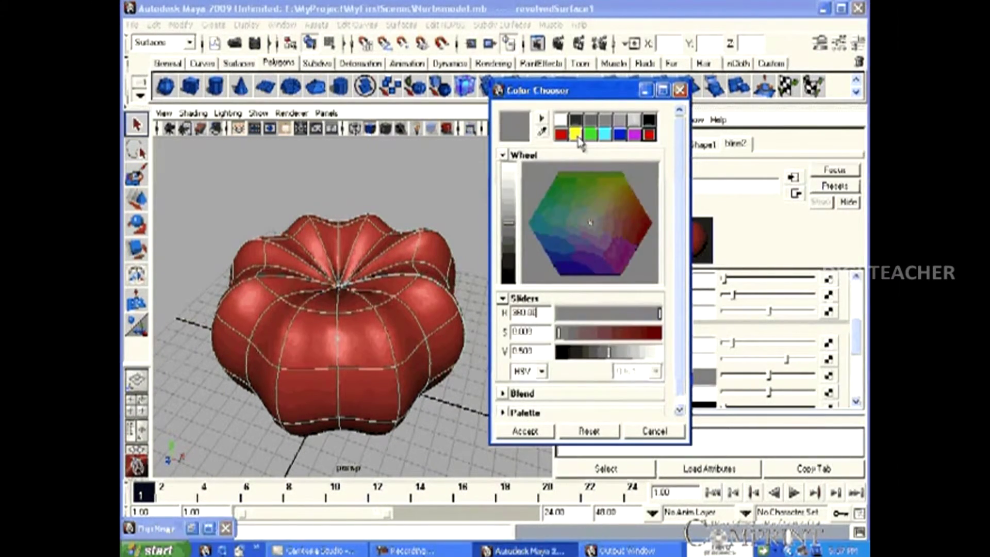
{"action": "left_click", "coordinate": [575, 136]}
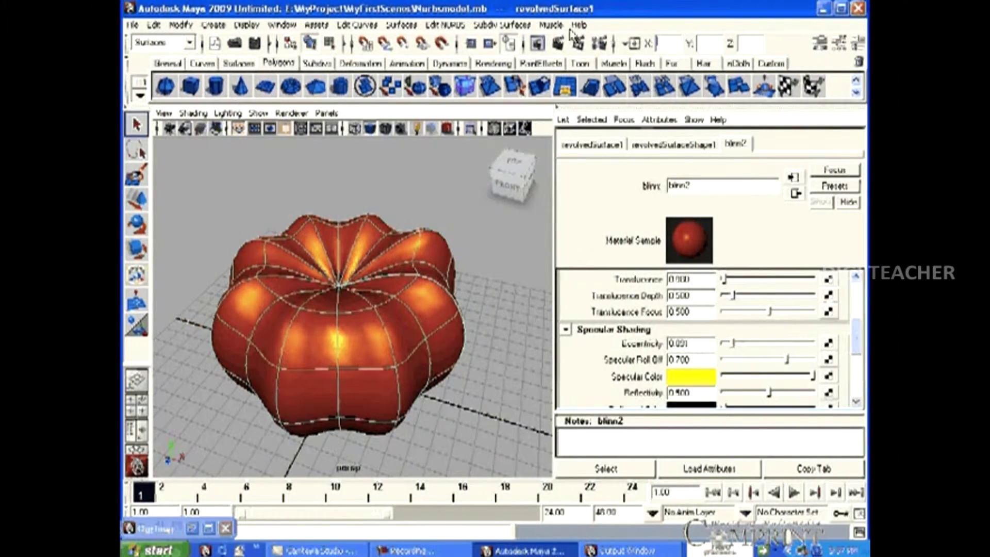
{"action": "left_click", "coordinate": [556, 46]}
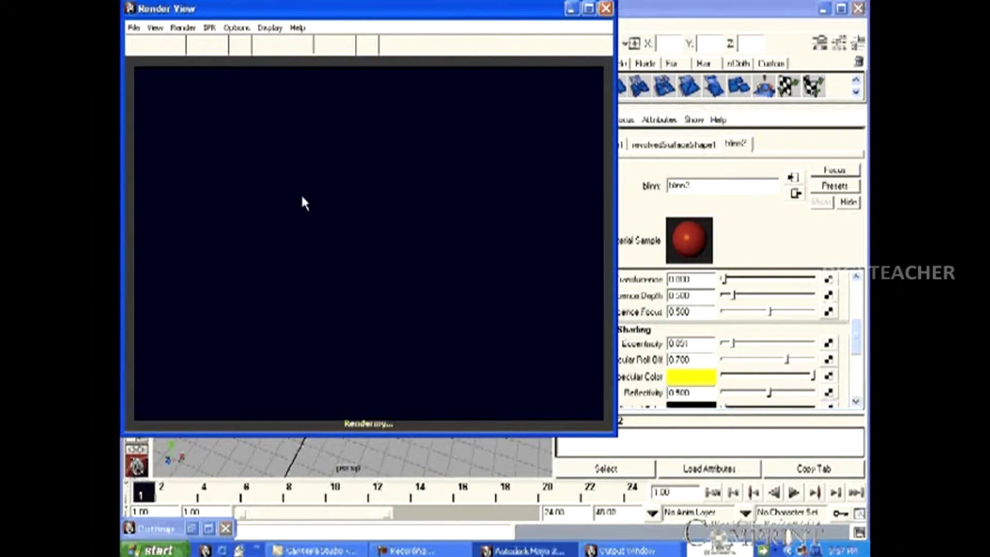
{"action": "left_click", "coordinate": [605, 9]}
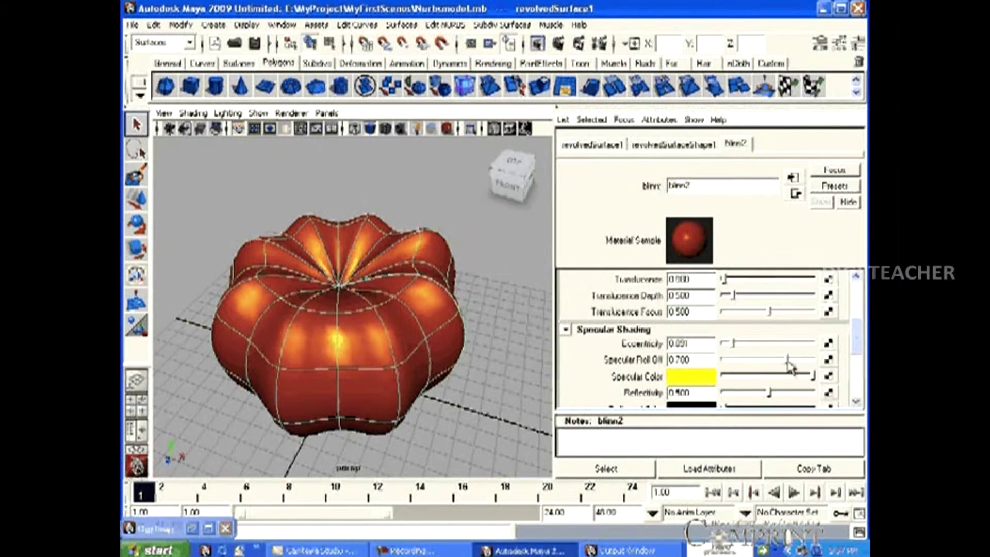
Lower the specular roll-off, raise it again, and test-render the result.
{"action": "left_click", "coordinate": [771, 360]}
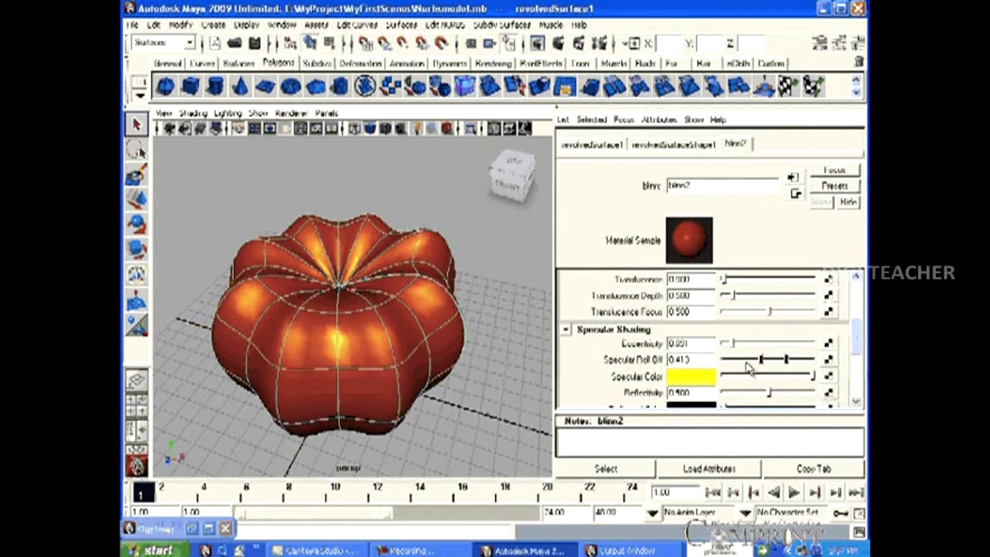
{"action": "left_click", "coordinate": [747, 361]}
{"action": "left_click", "coordinate": [785, 361]}
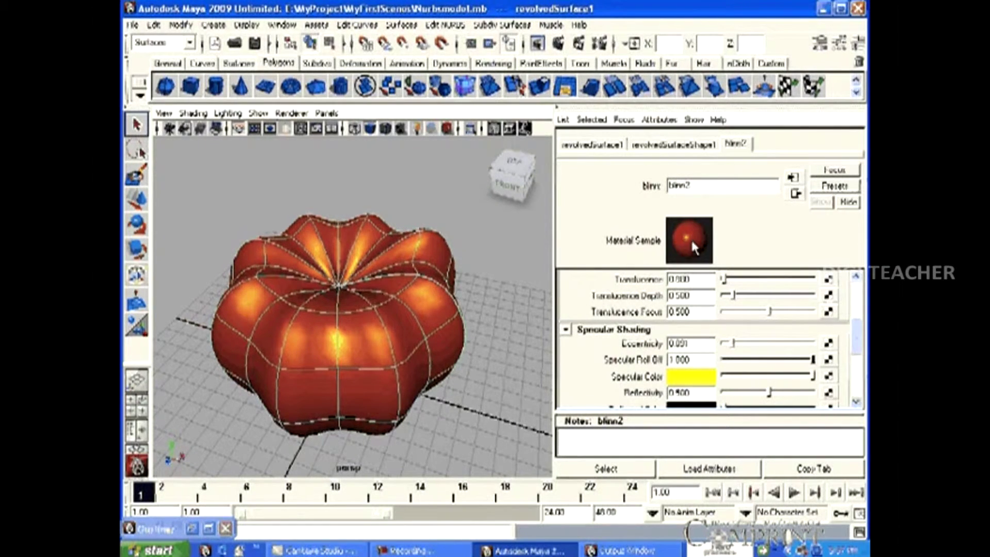
{"action": "left_click", "coordinate": [558, 47]}
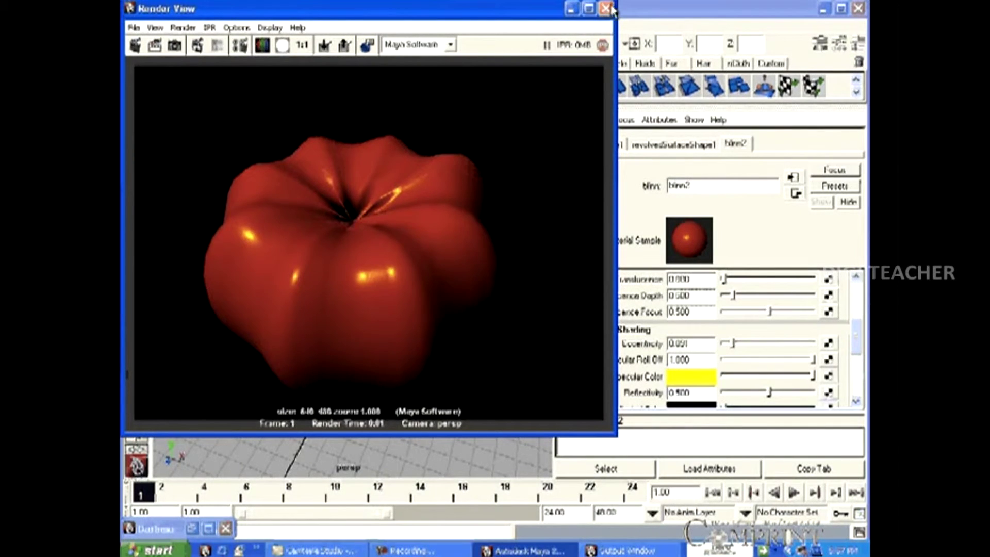
{"action": "left_click", "coordinate": [605, 8]}
Render with minimum specular roll-off, then set roll-off to about 0.49.
{"action": "left_click_drag", "start_coordinate": [775, 361], "coordinate": [730, 370]}
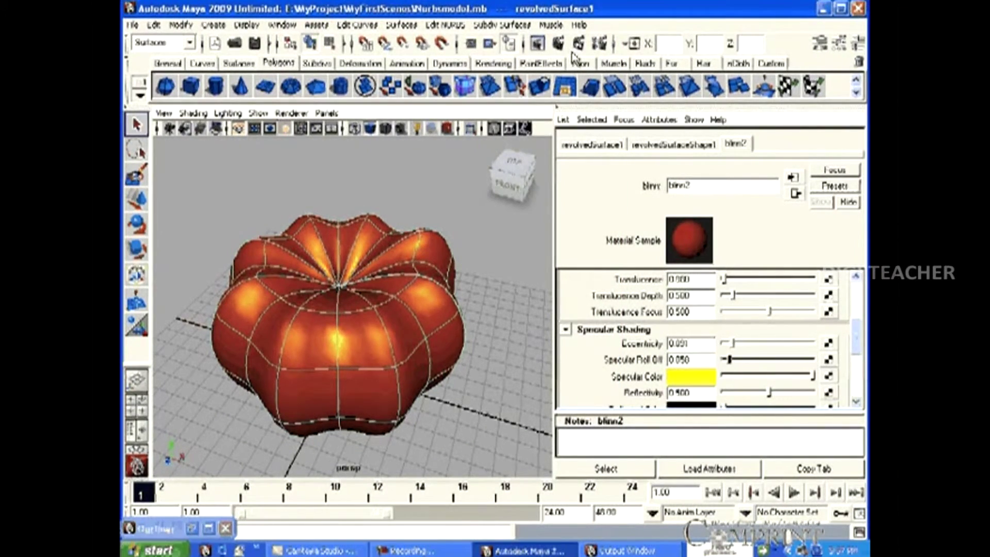
{"action": "left_click", "coordinate": [564, 46]}
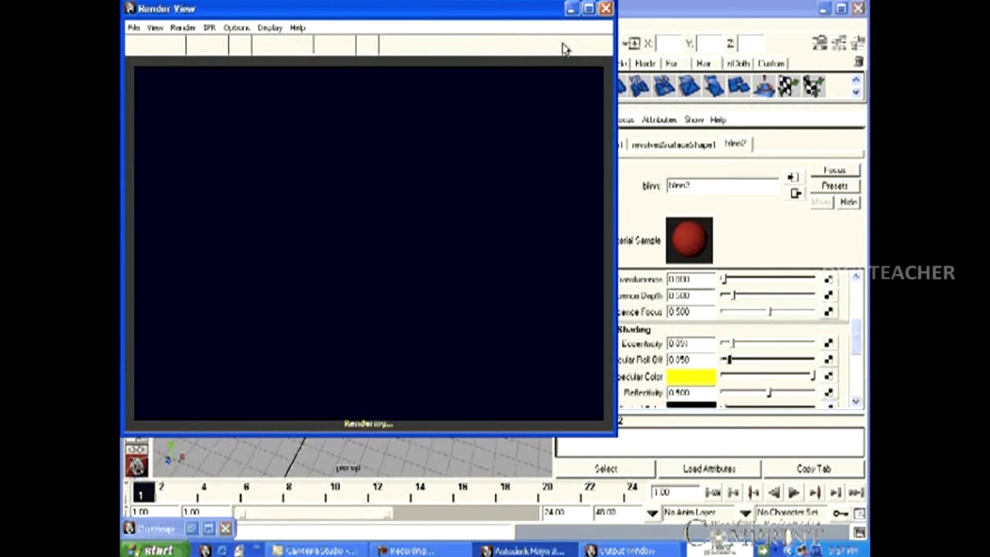
{"action": "left_click", "coordinate": [606, 9]}
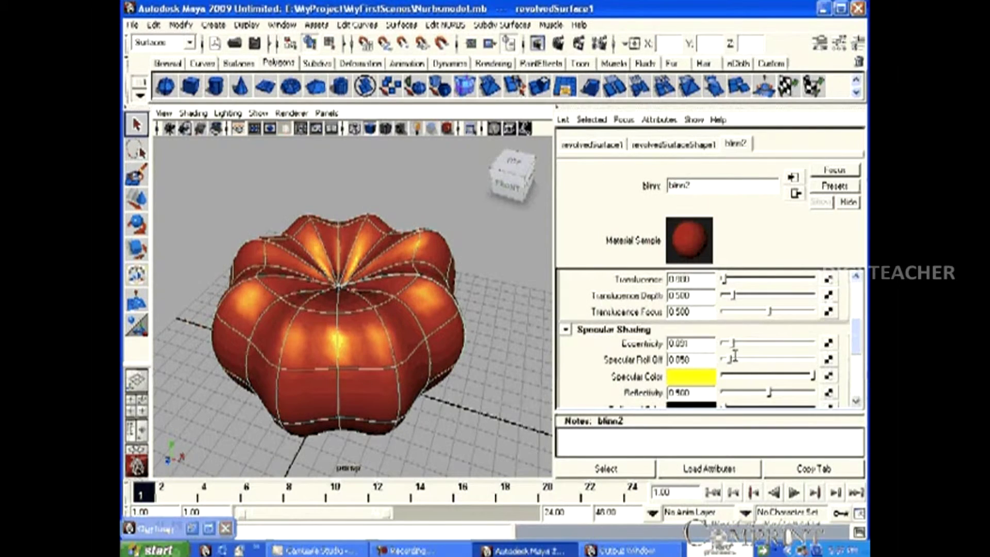
{"action": "left_click_drag", "start_coordinate": [730, 359], "coordinate": [777, 363]}
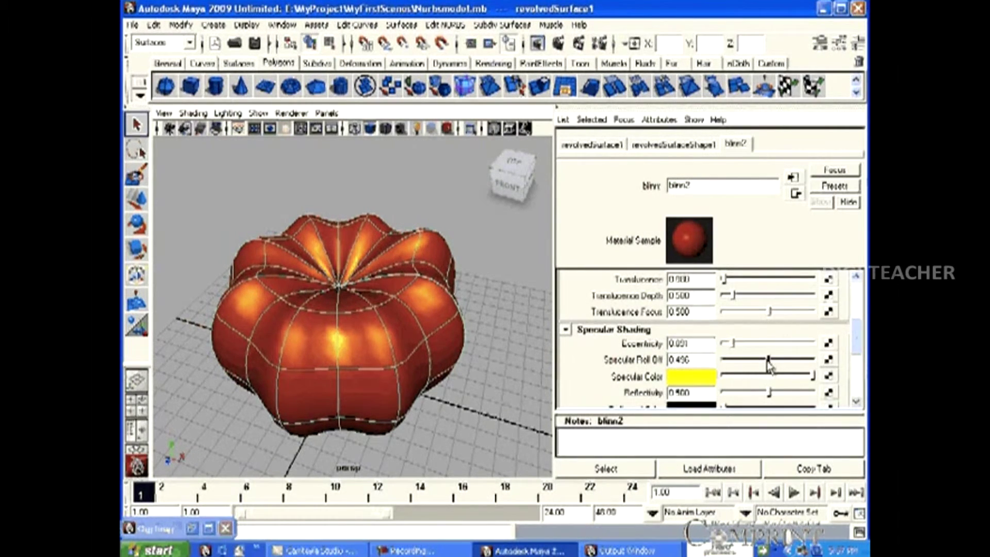
{"action": "scroll", "coordinate": [778, 367], "scroll_direction": "up", "scroll_amount": 1}
{"action": "scroll", "coordinate": [765, 363], "scroll_direction": "up", "scroll_amount": 1}
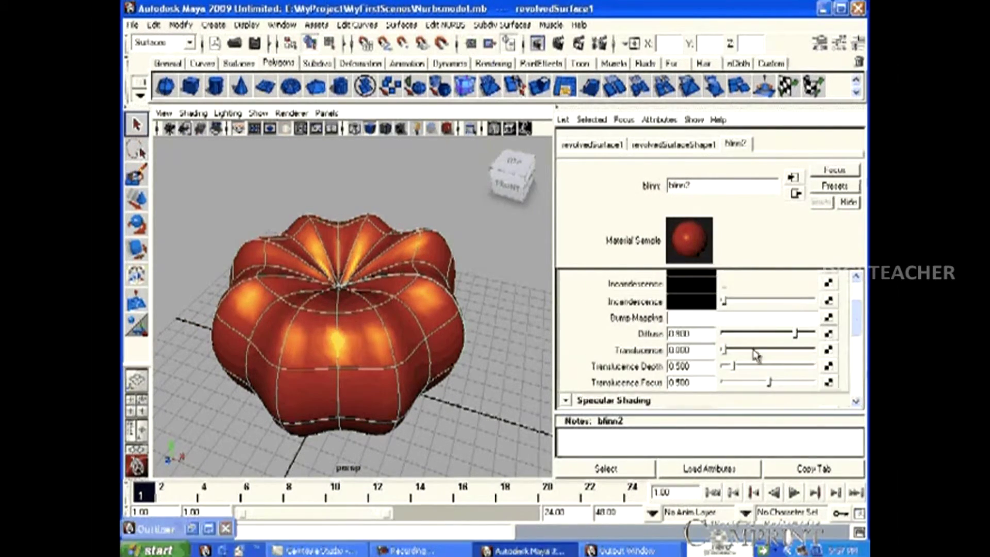
{"action": "scroll", "coordinate": [854, 363], "scroll_direction": "down", "scroll_amount": 4}
{"action": "scroll", "coordinate": [856, 370], "scroll_direction": "down", "scroll_amount": 1}
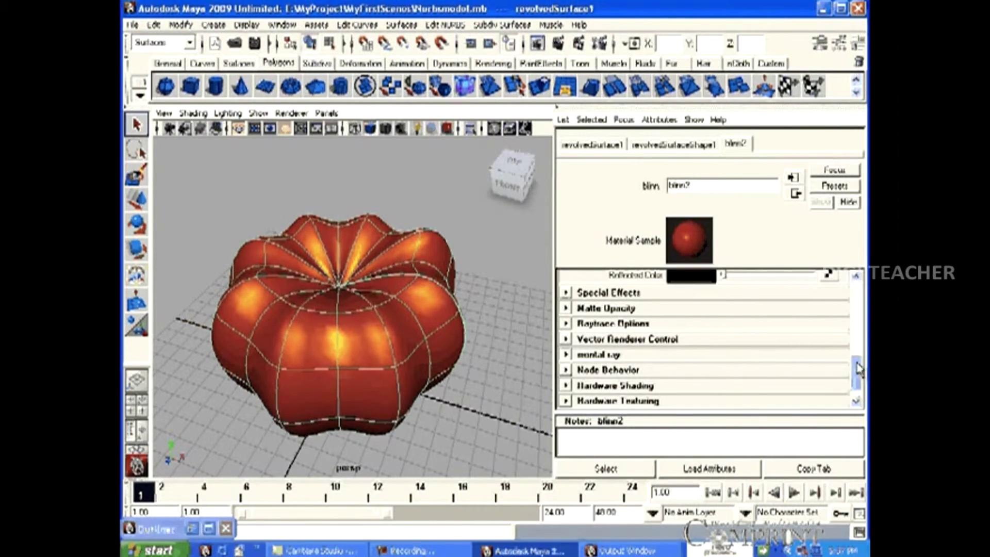
{"action": "scroll", "coordinate": [859, 363], "scroll_direction": "up", "scroll_amount": 2}
{"action": "scroll", "coordinate": [860, 372], "scroll_direction": "down", "scroll_amount": 2}
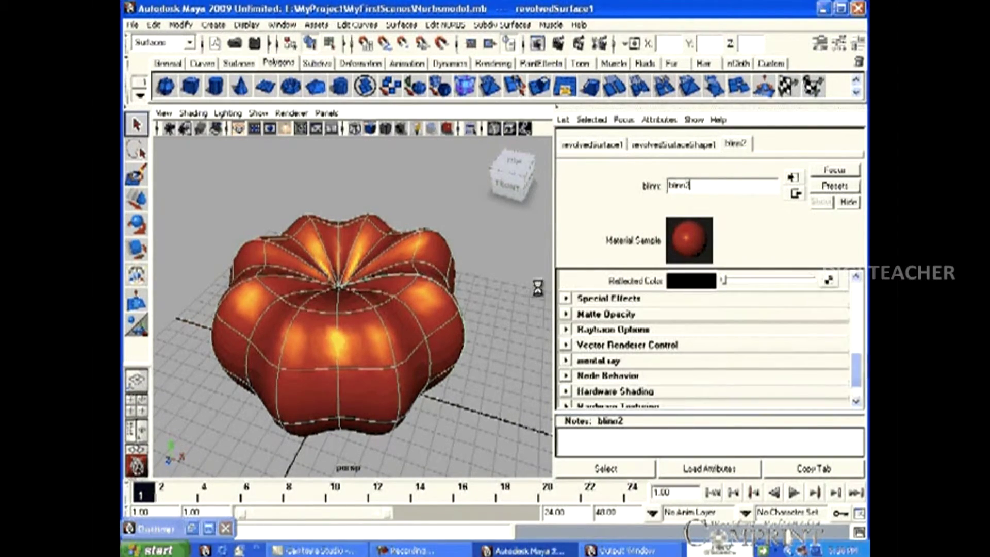
Raise glow intensity to 0.2 under Special Effects and test-render the flower twice.
{"action": "left_click", "coordinate": [565, 299]}
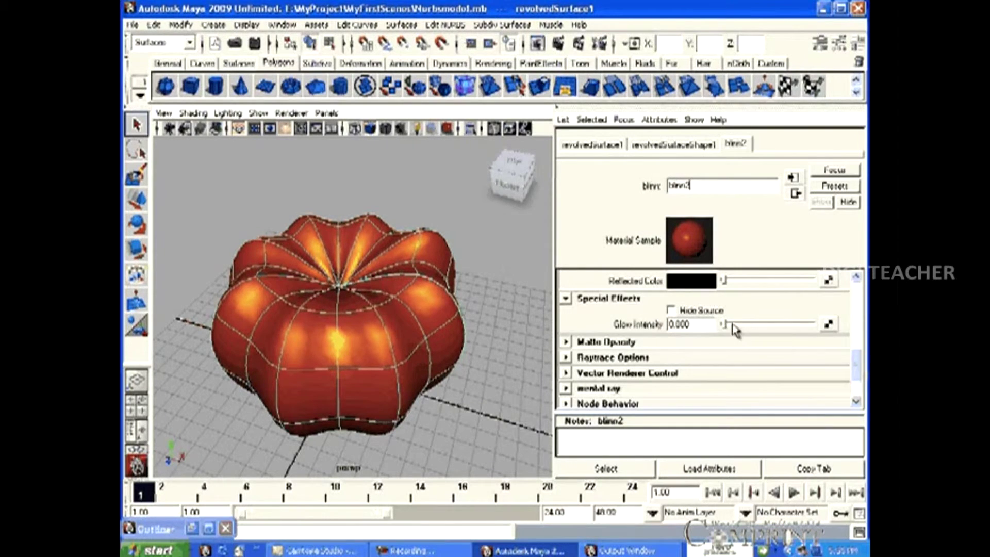
{"action": "left_click_drag", "start_coordinate": [725, 325], "coordinate": [749, 325]}
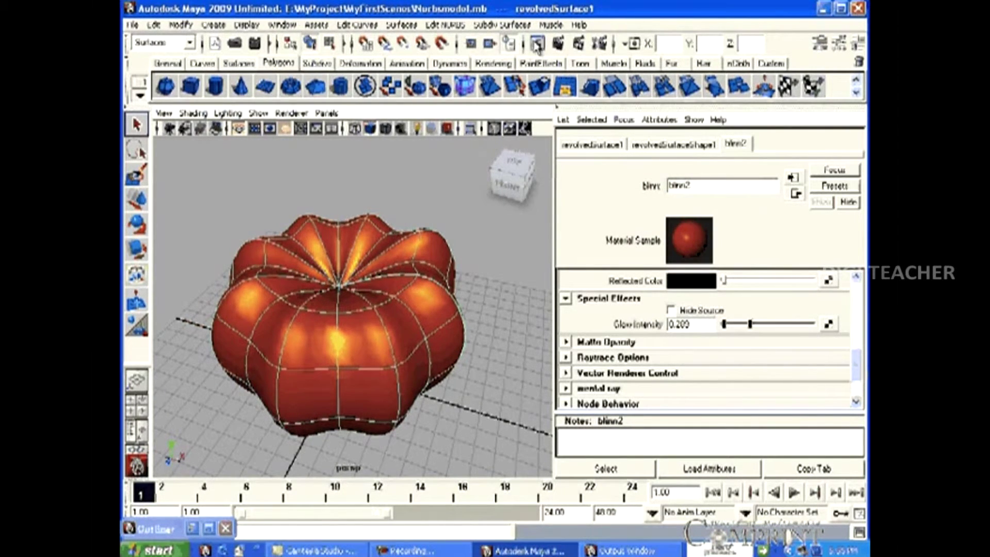
{"action": "left_click", "coordinate": [561, 46]}
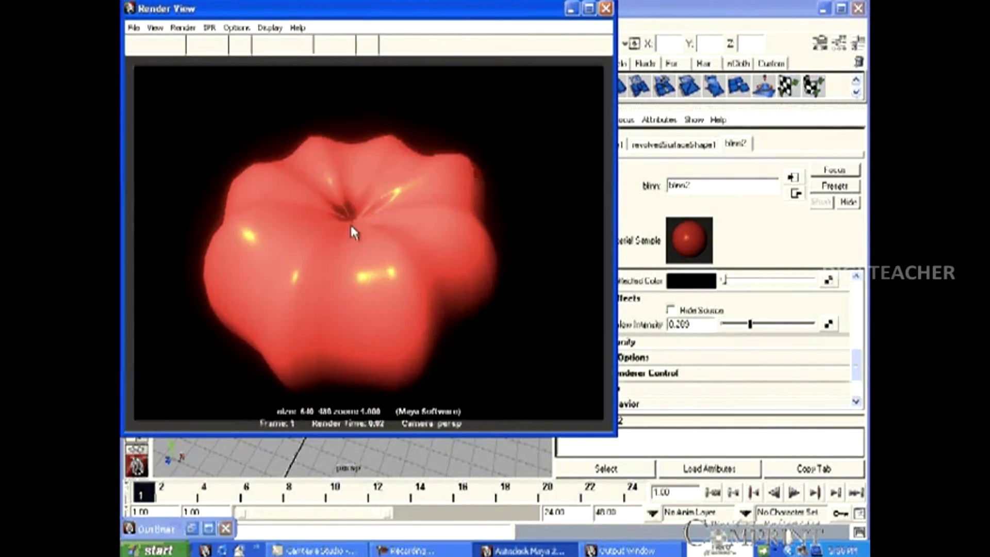
{"action": "left_click", "coordinate": [608, 10]}
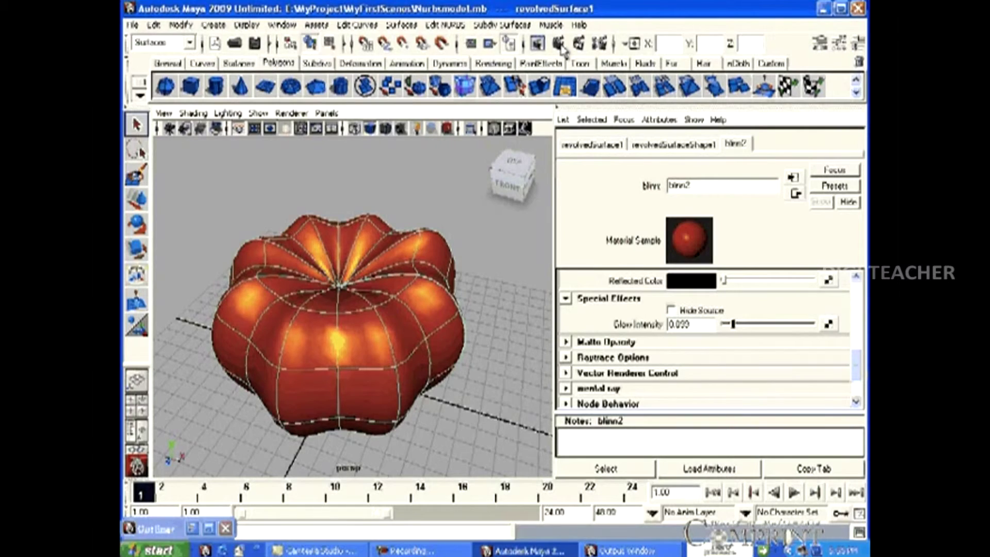
{"action": "left_click", "coordinate": [559, 45]}
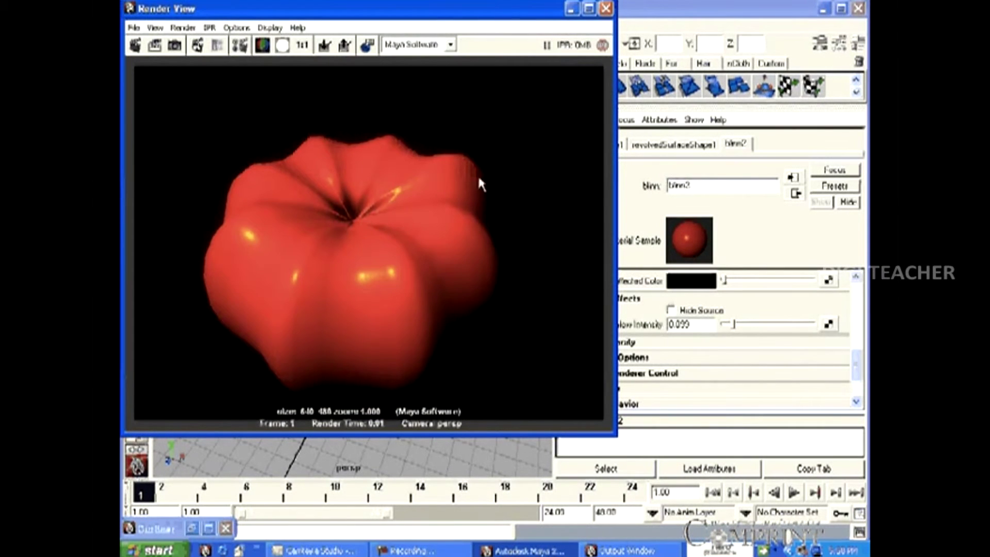
{"action": "left_click", "coordinate": [605, 9]}
Close the render, then select and deselect the flower to view its red blinn2 shading.
{"action": "left_click", "coordinate": [465, 293]}
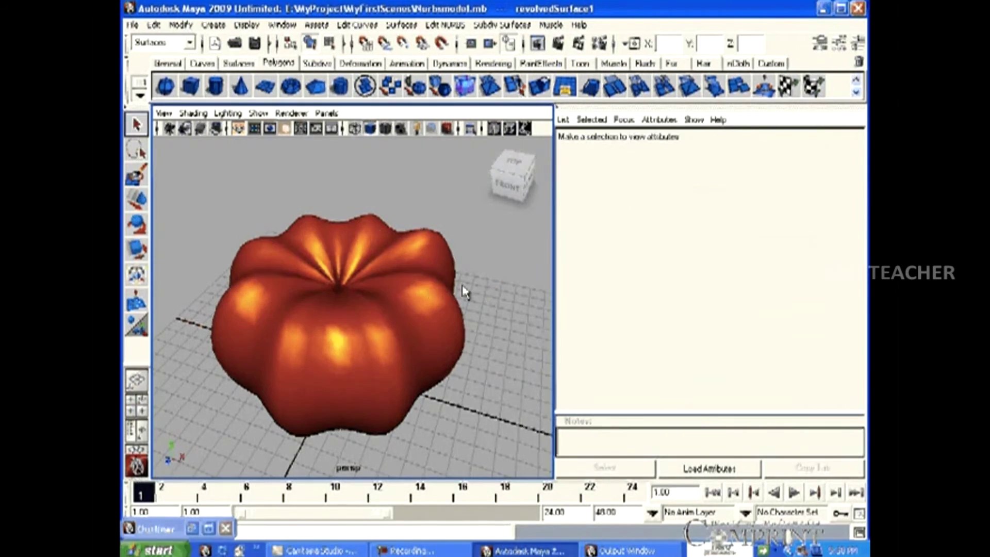
{"action": "left_click", "coordinate": [427, 295]}
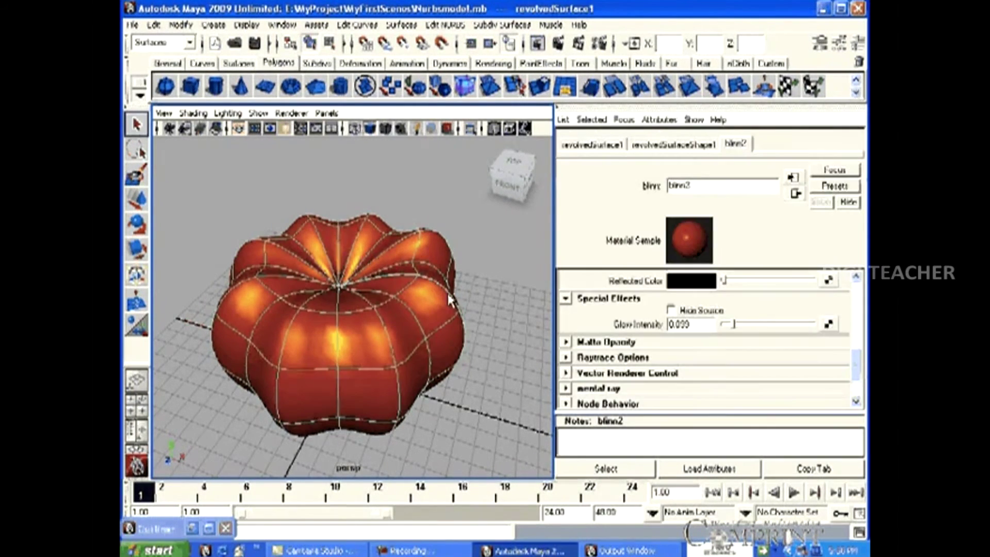
{"action": "left_click", "coordinate": [491, 296]}
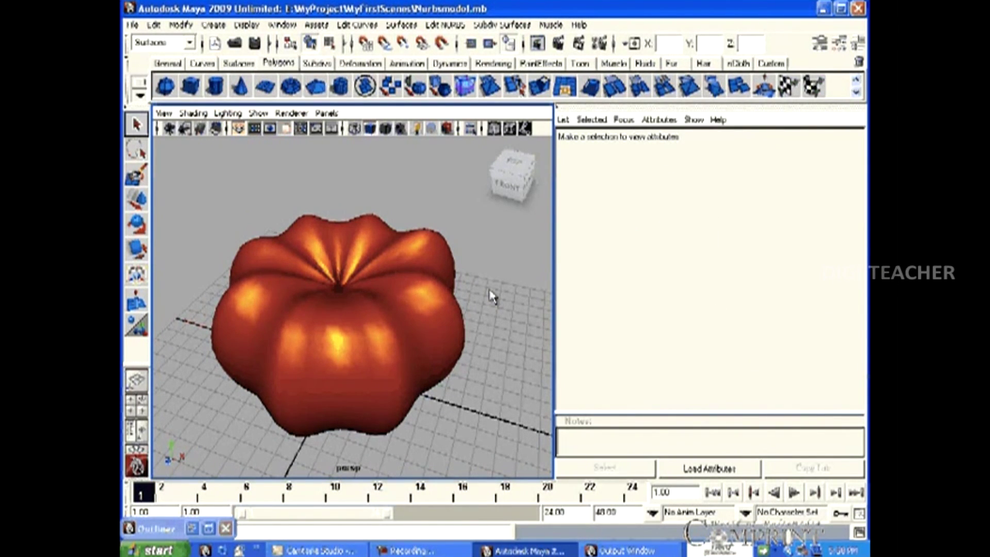